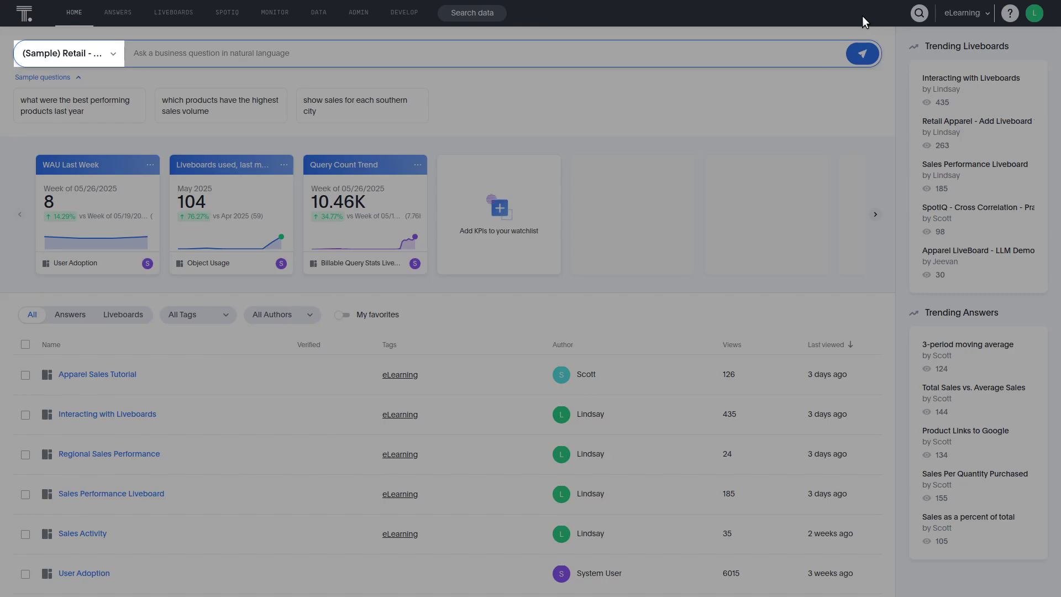
Step: Using (Sample) Retail - Apparel, ask Spotter 'What were the best performing products last year?'
left_click(52, 53)
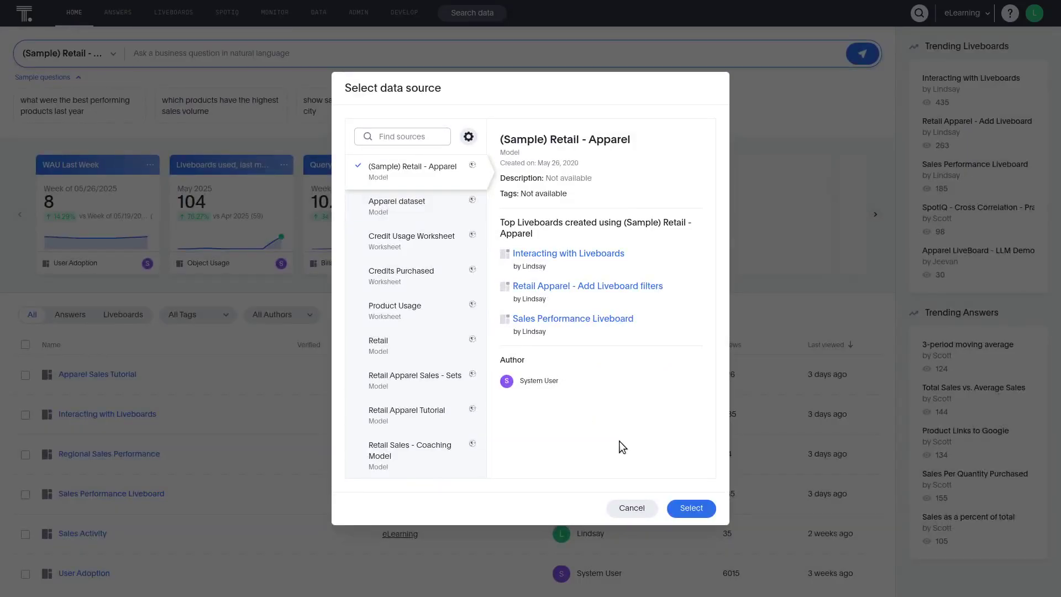
left_click(691, 508)
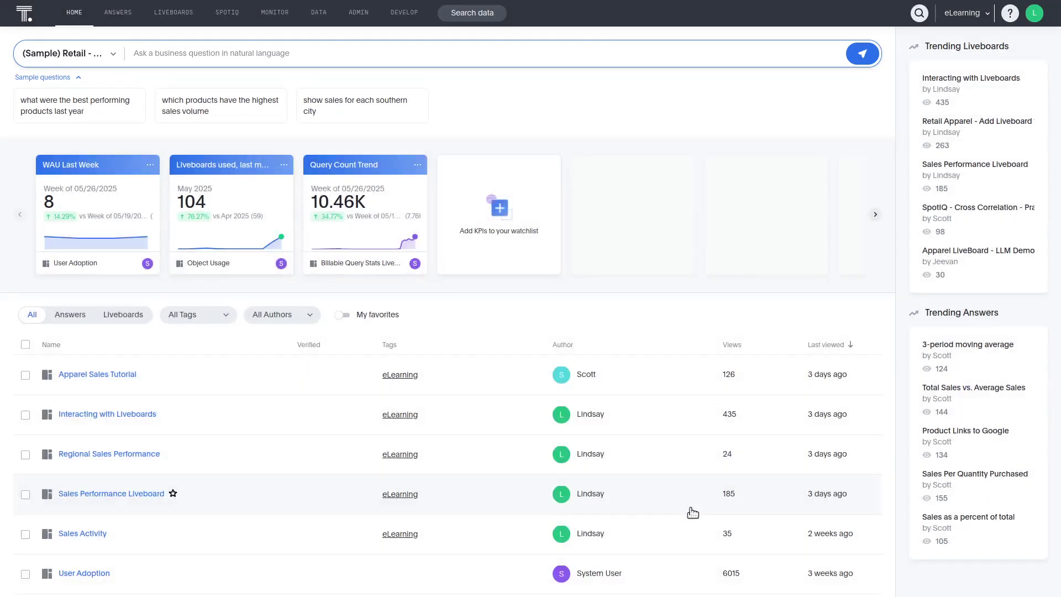
left_click(209, 53)
type("Wh")
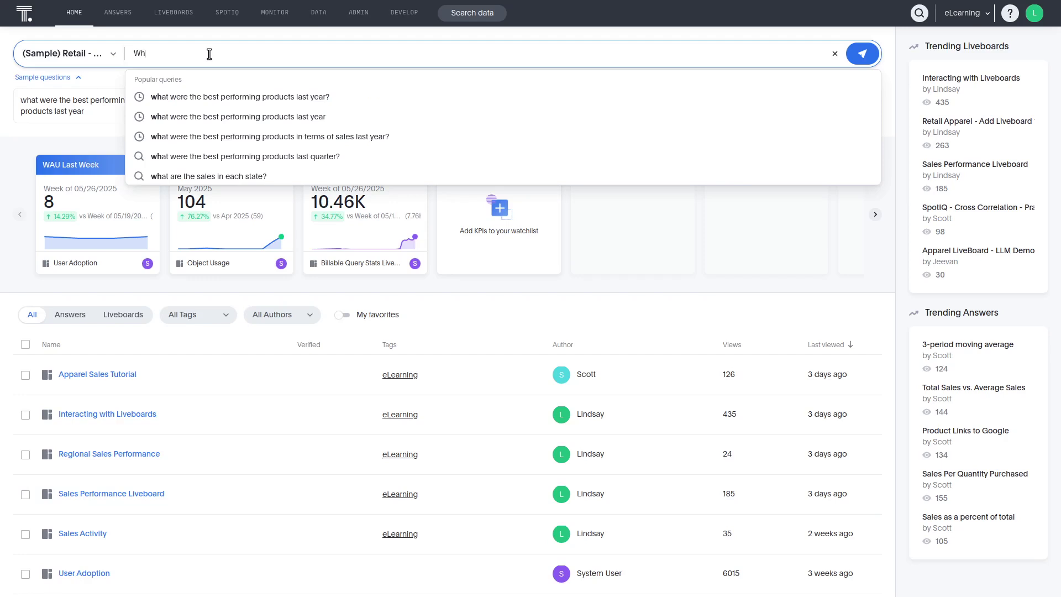
type("at were the best")
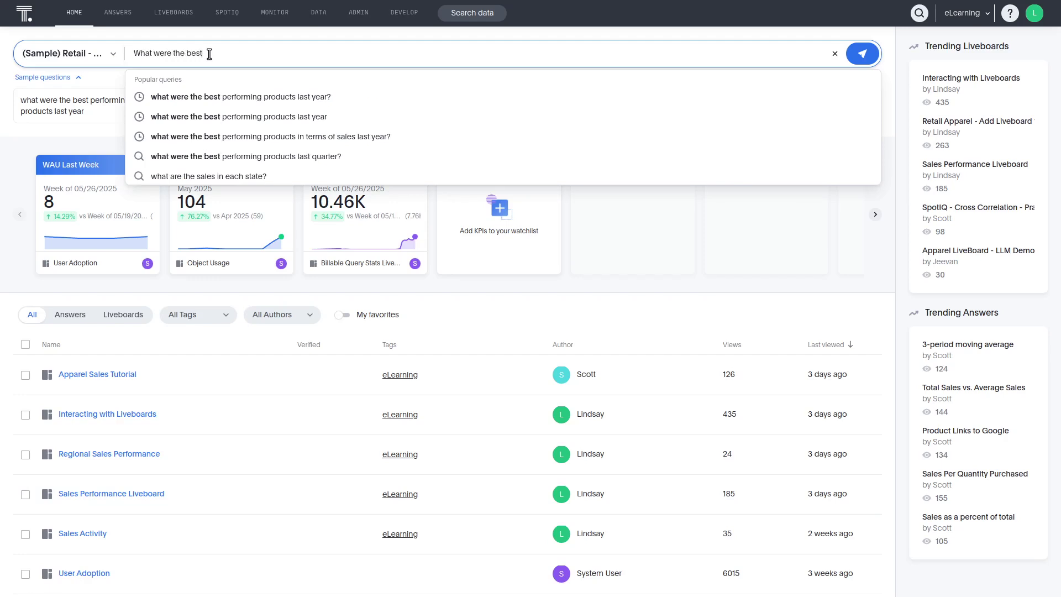
type(" performing prod")
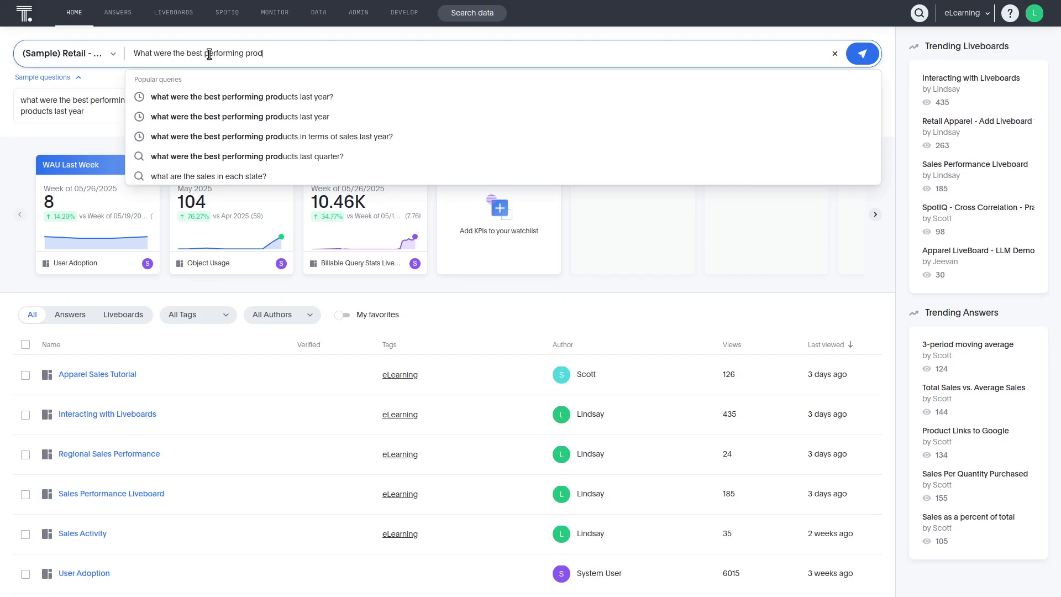
type("ucts last year?")
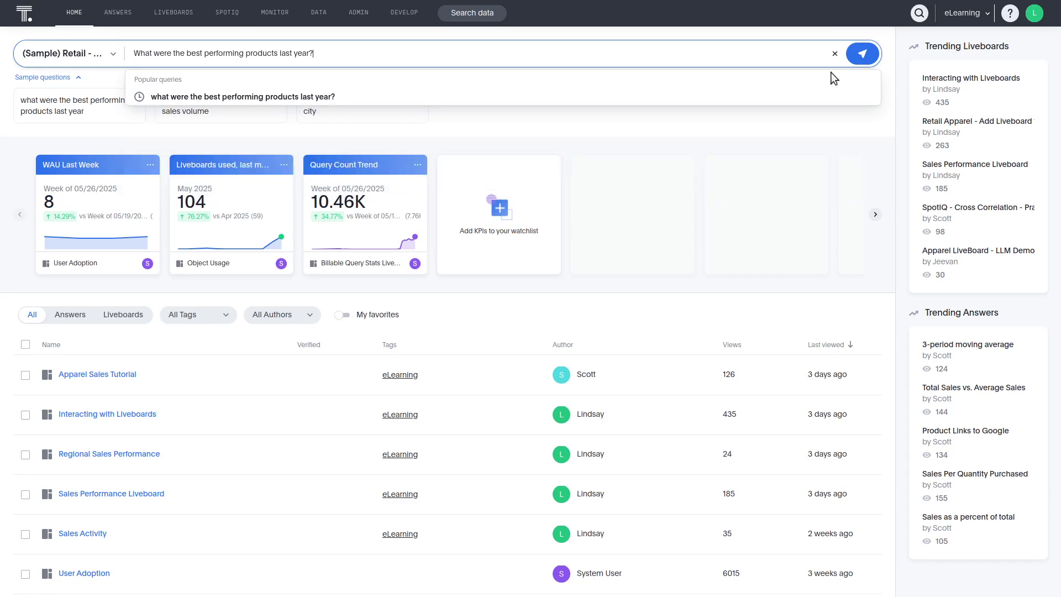
left_click(848, 56)
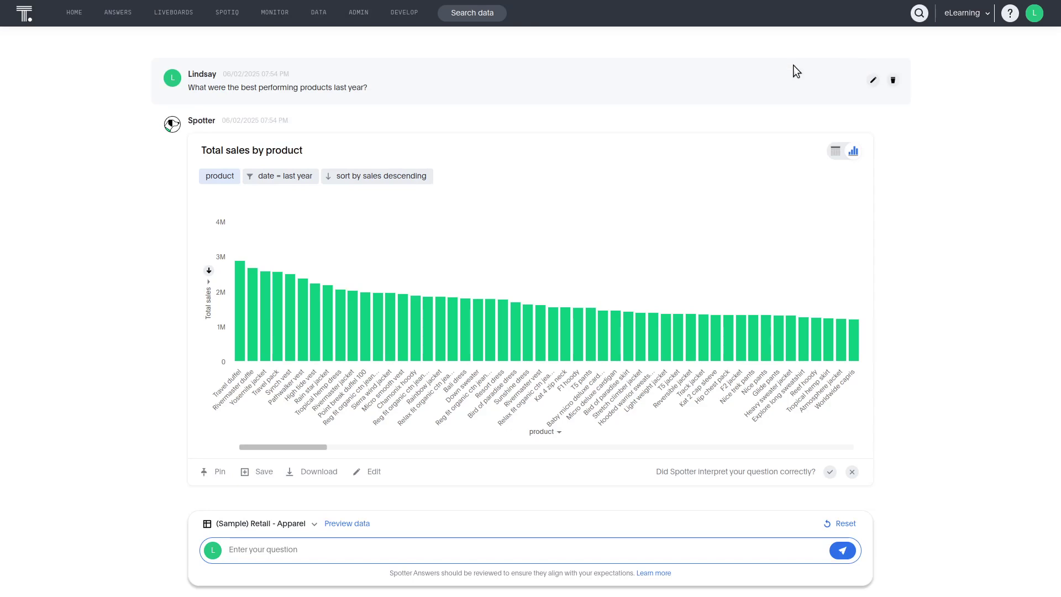
Step: Check the date = last year filter and show more details for the product column
mouse_move(266, 177)
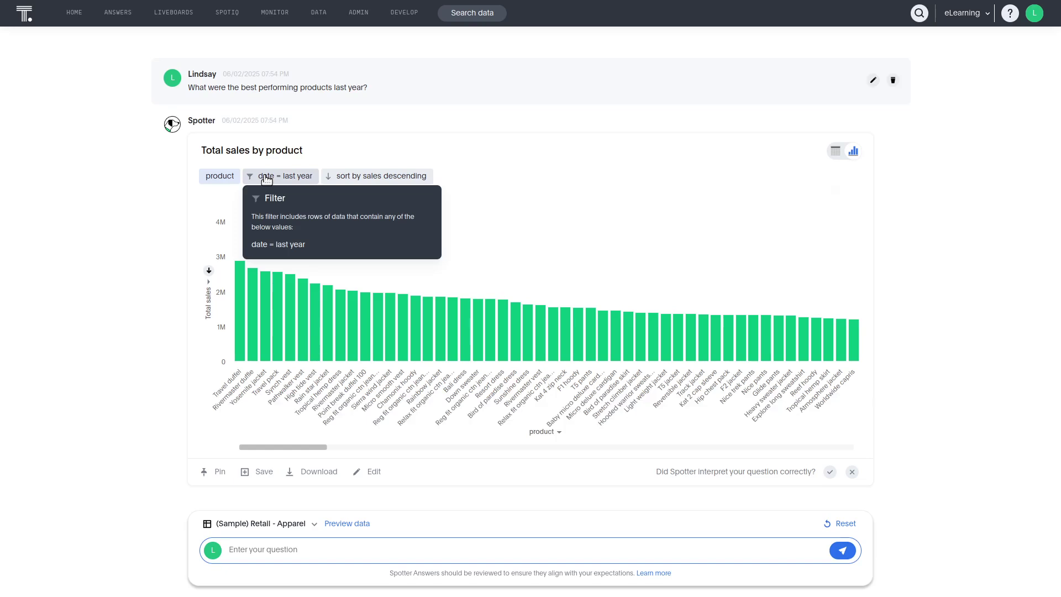
mouse_move(215, 181)
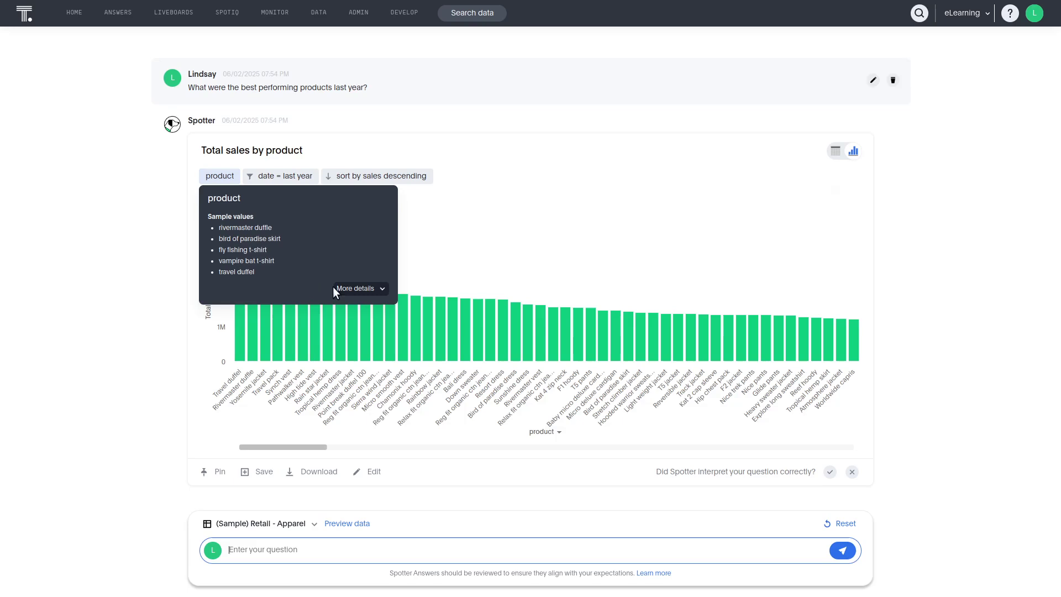
left_click(357, 288)
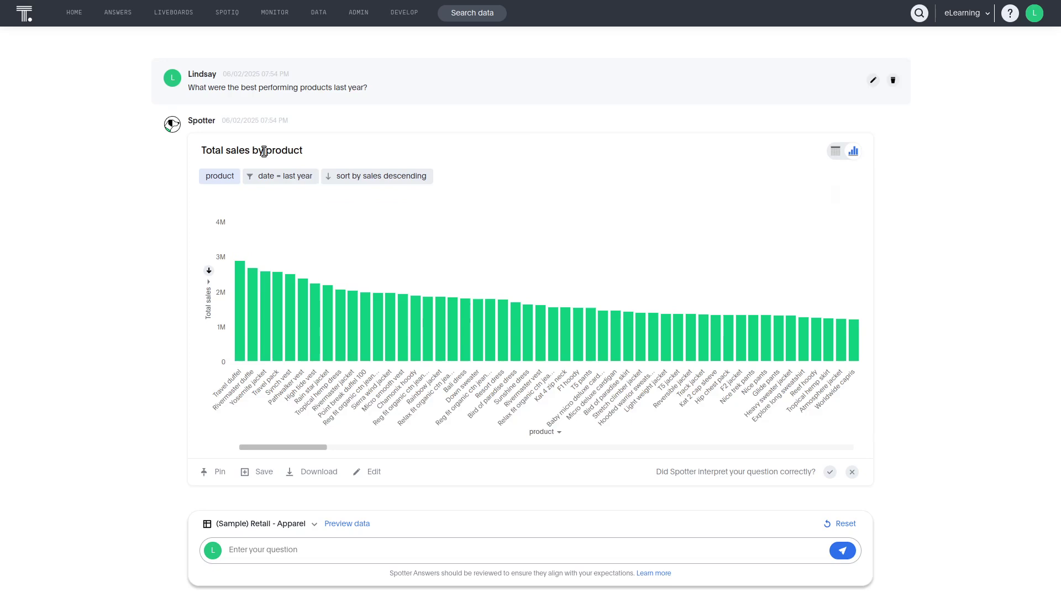
left_click(835, 153)
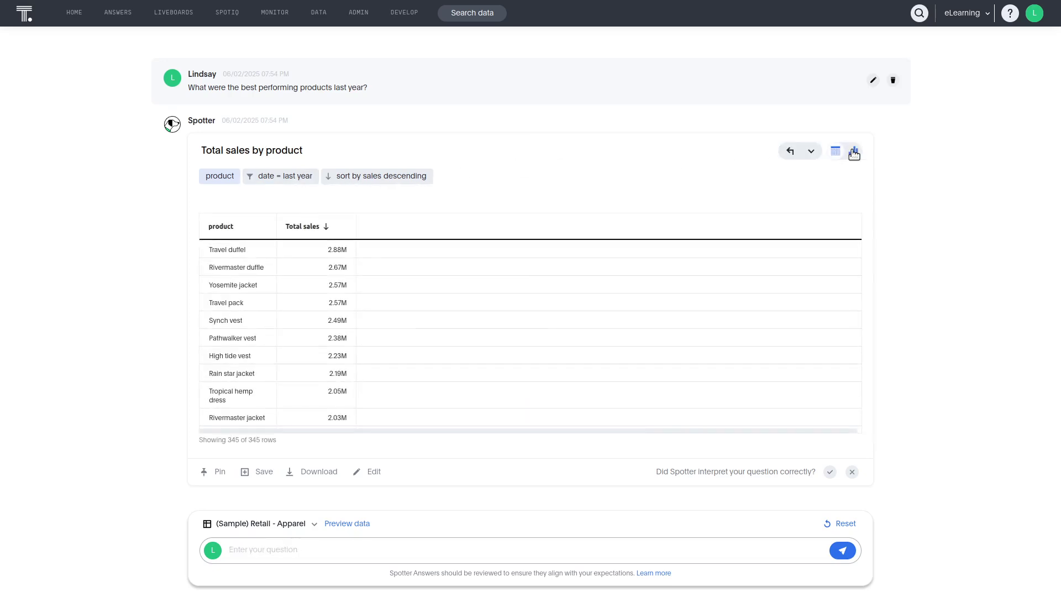
left_click(854, 153)
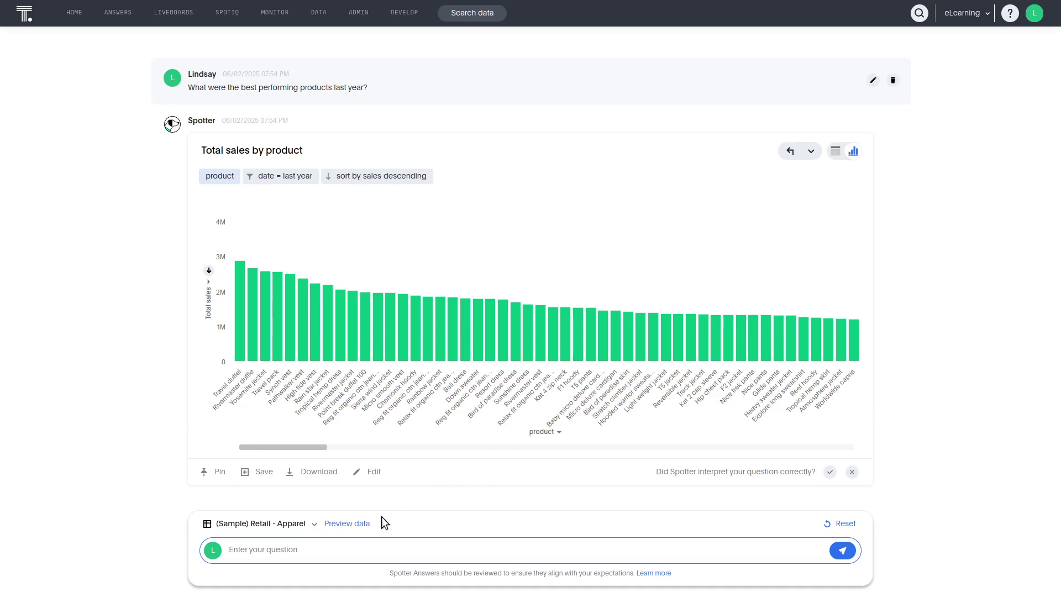
left_click(342, 523)
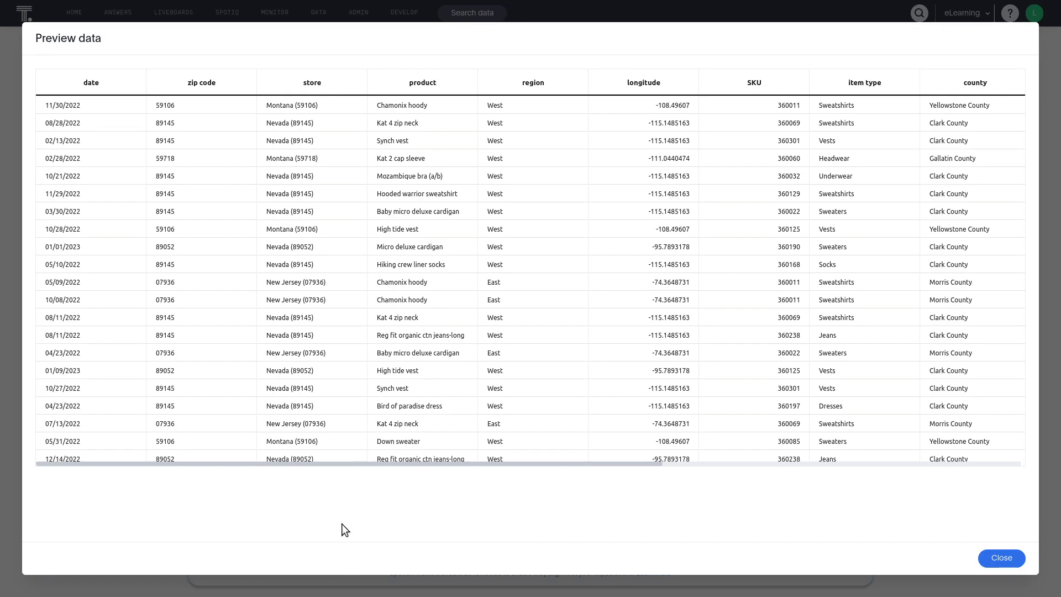
left_click(1001, 558)
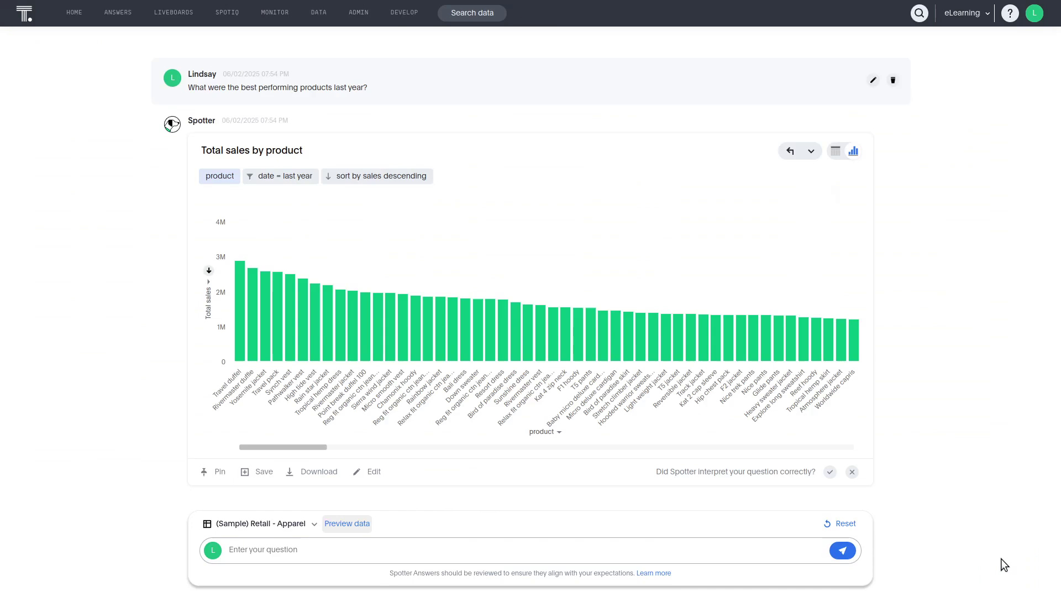
Step: Ask Spotter the follow-up 'Show this monthly for the last 3 quarters'
left_click(290, 550)
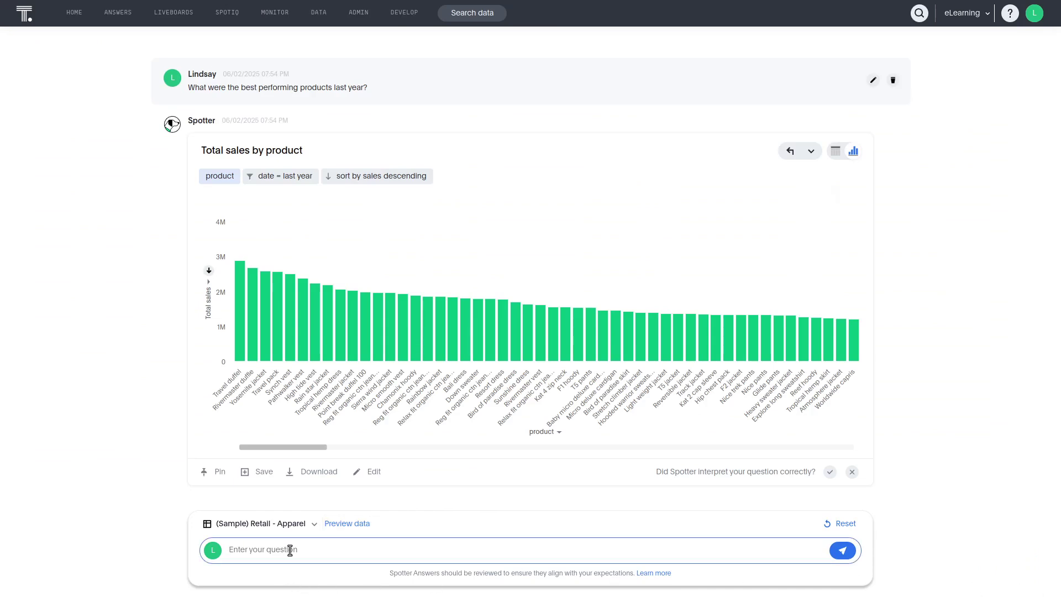
type("Show this monthly for the last 3 quarters")
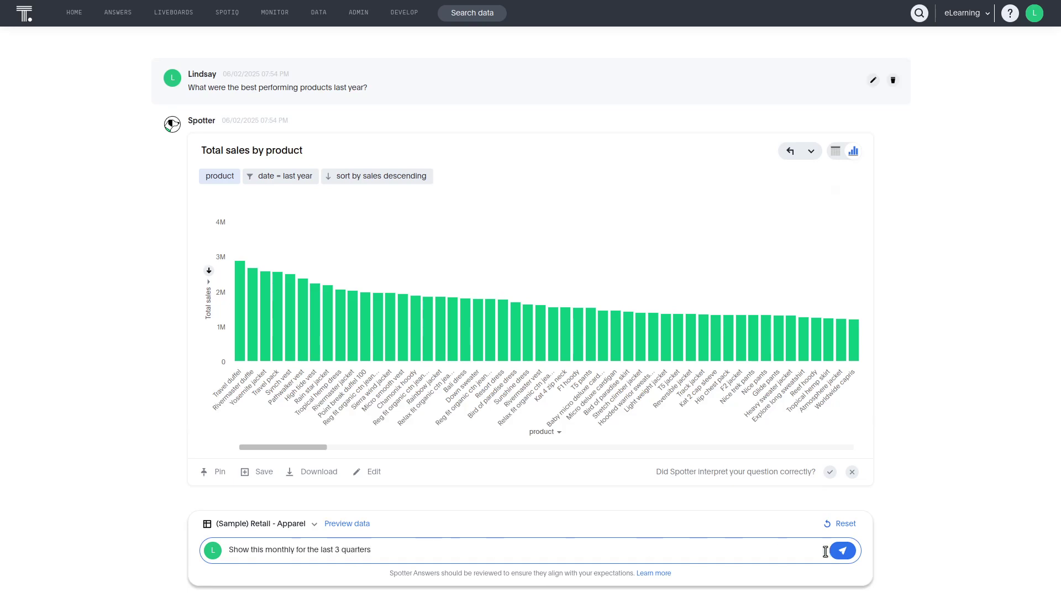
left_click(839, 550)
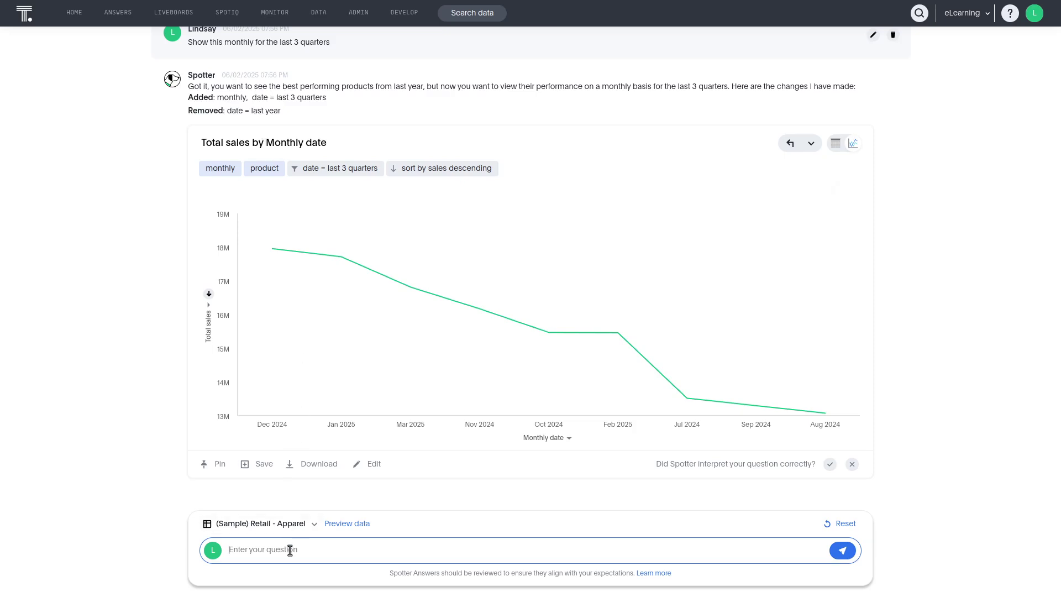
type("show me this t")
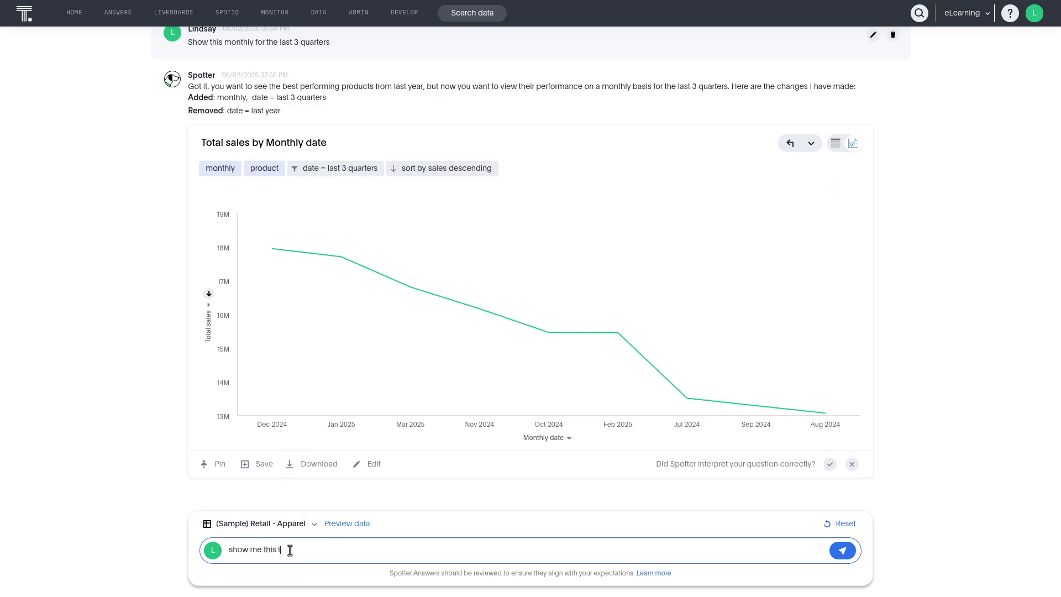
type("rend for @min")
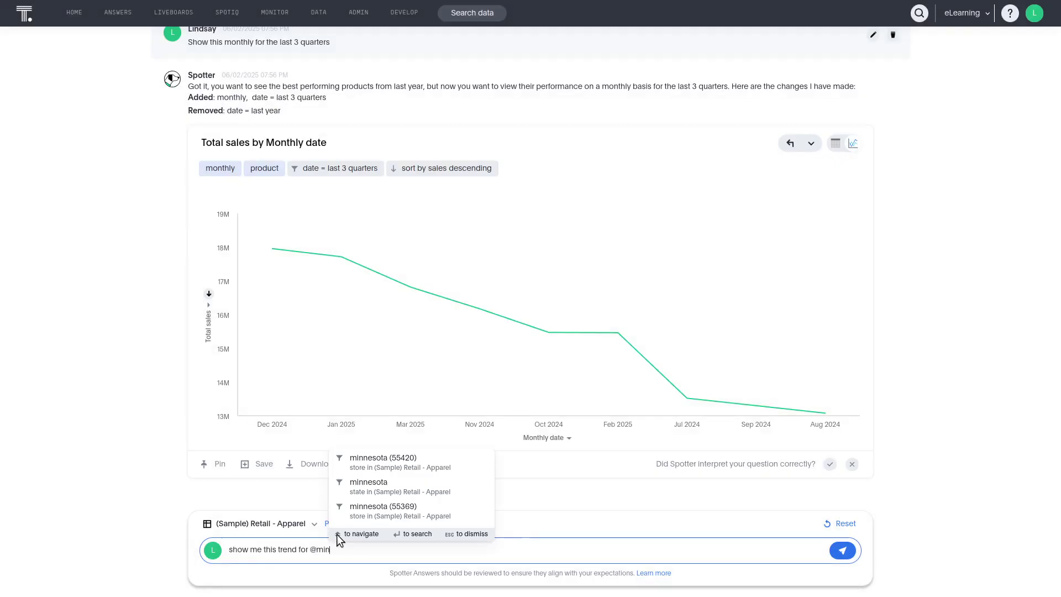
type("nesota (5")
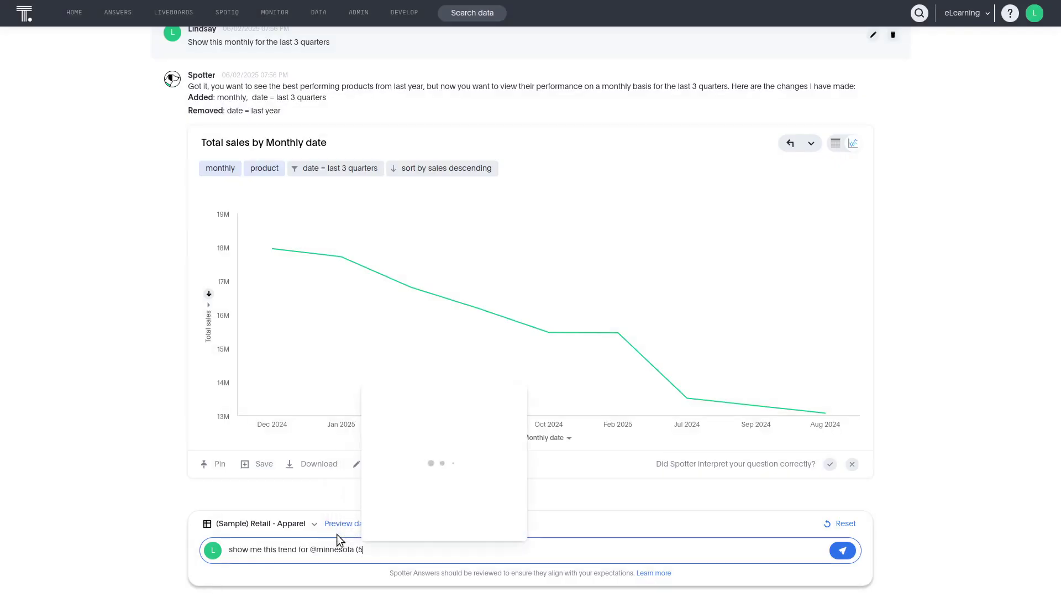
type("5420)")
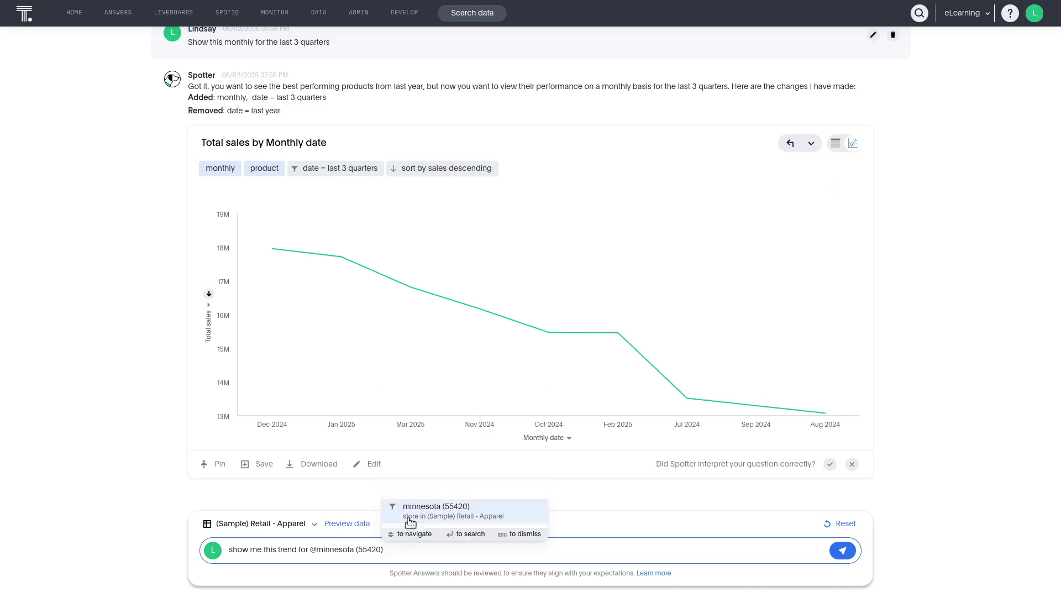
left_click(429, 508)
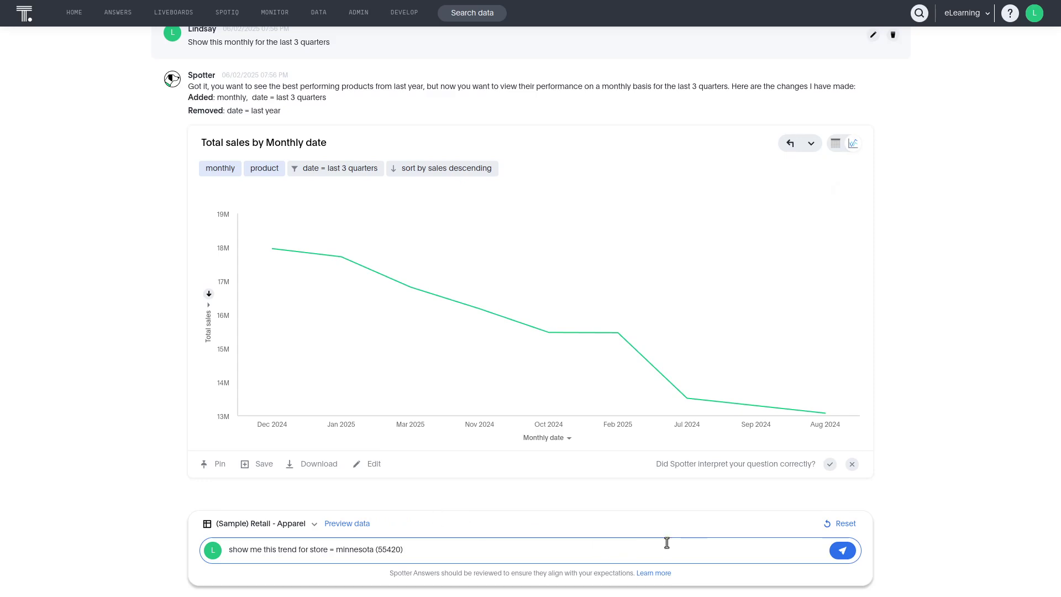
Step: Send the Minnesota store question to get the filtered monthly sales line chart
left_click(843, 550)
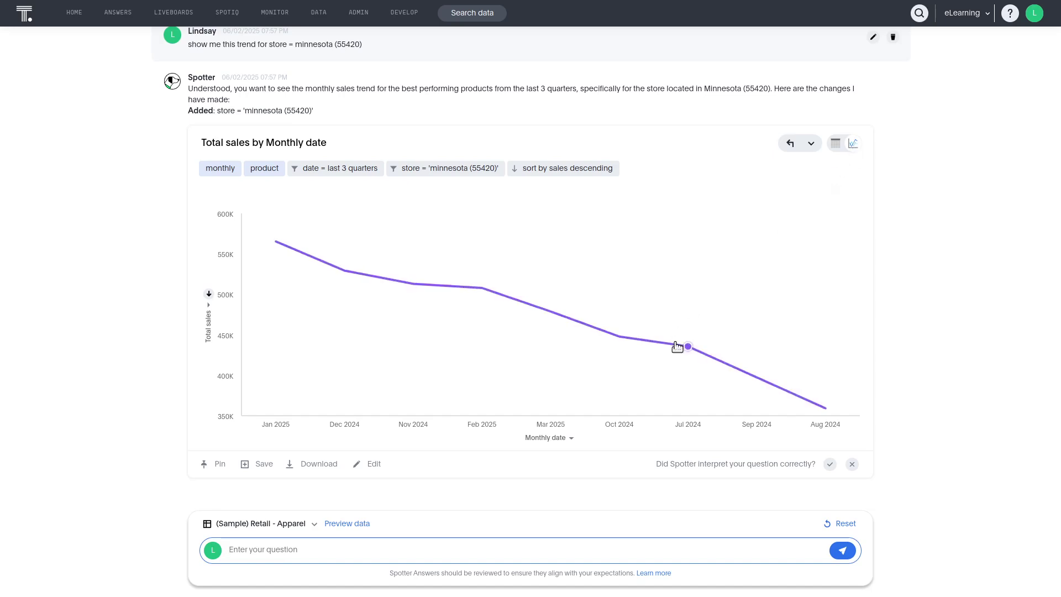
Step: Drill down on the Jul 2024 point by item type
right_click(691, 353)
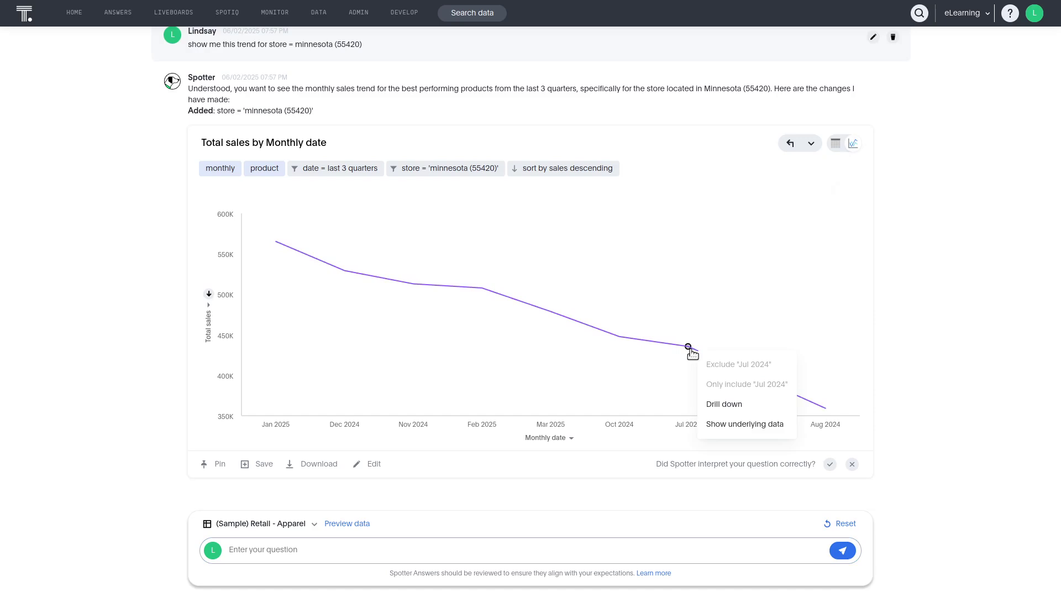
left_click(727, 401)
left_click(730, 429)
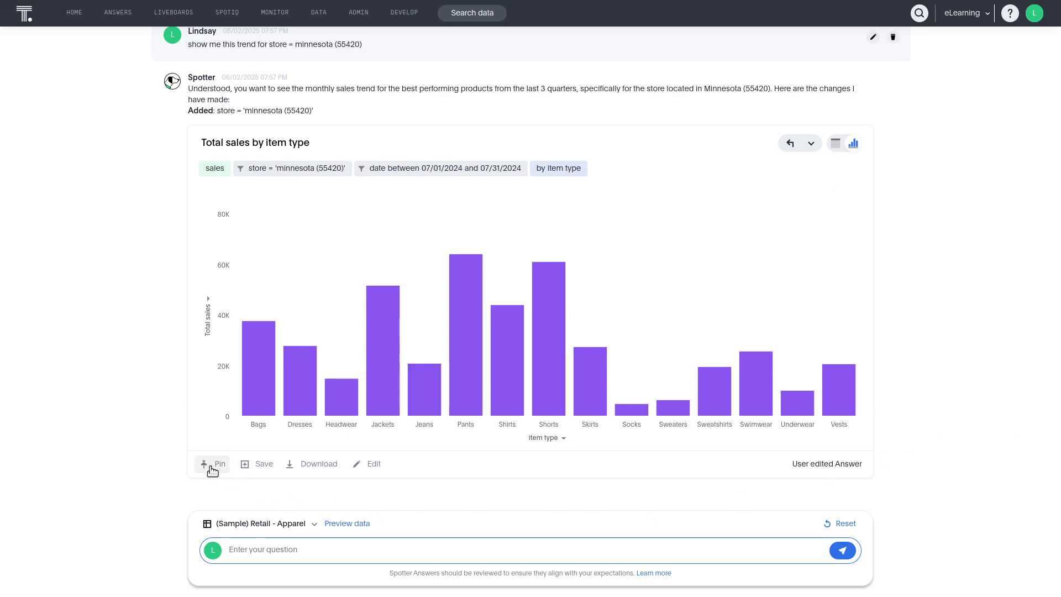
Step: Pin the item-type chart to the Minnesota Sales liveboard
left_click(209, 464)
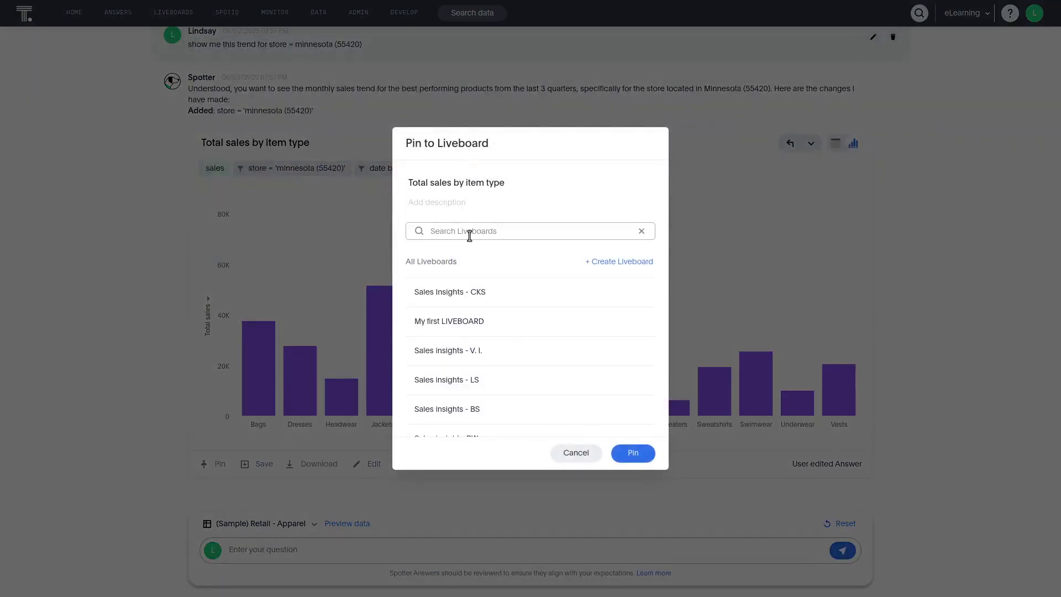
left_click(472, 231)
type("minne")
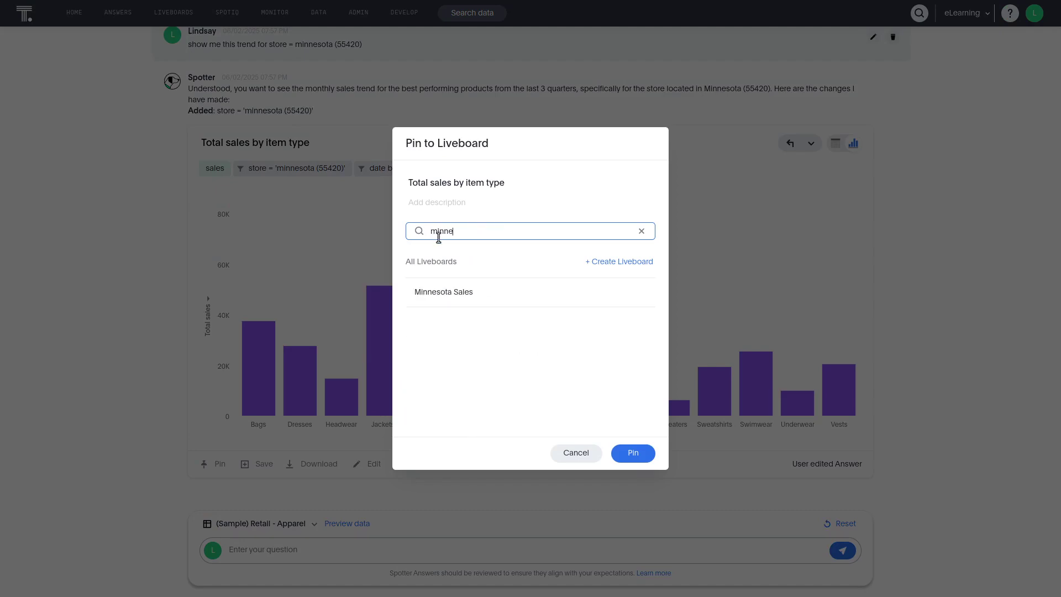
left_click(436, 294)
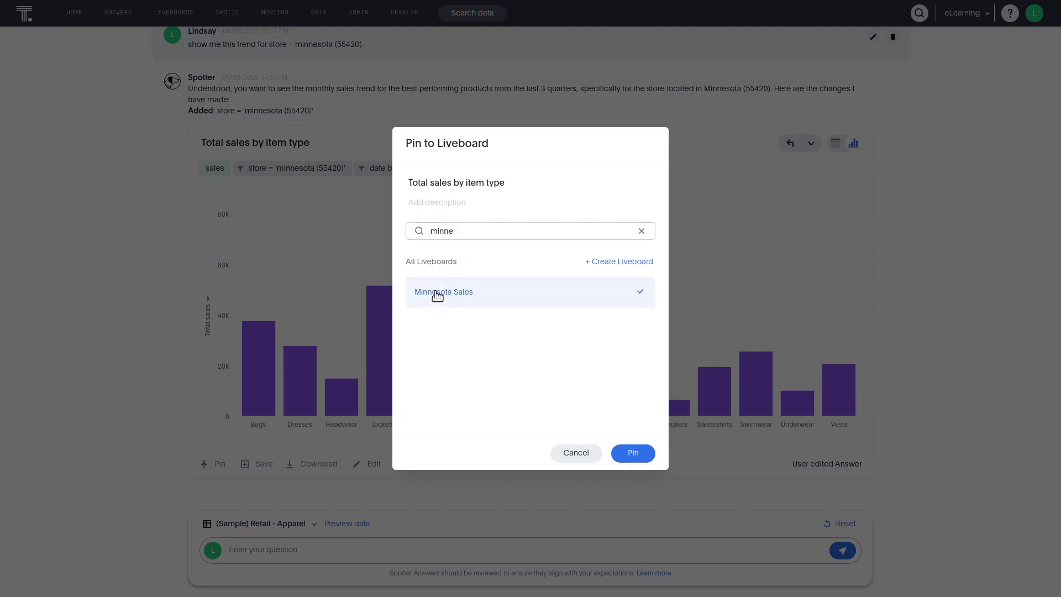
left_click(633, 453)
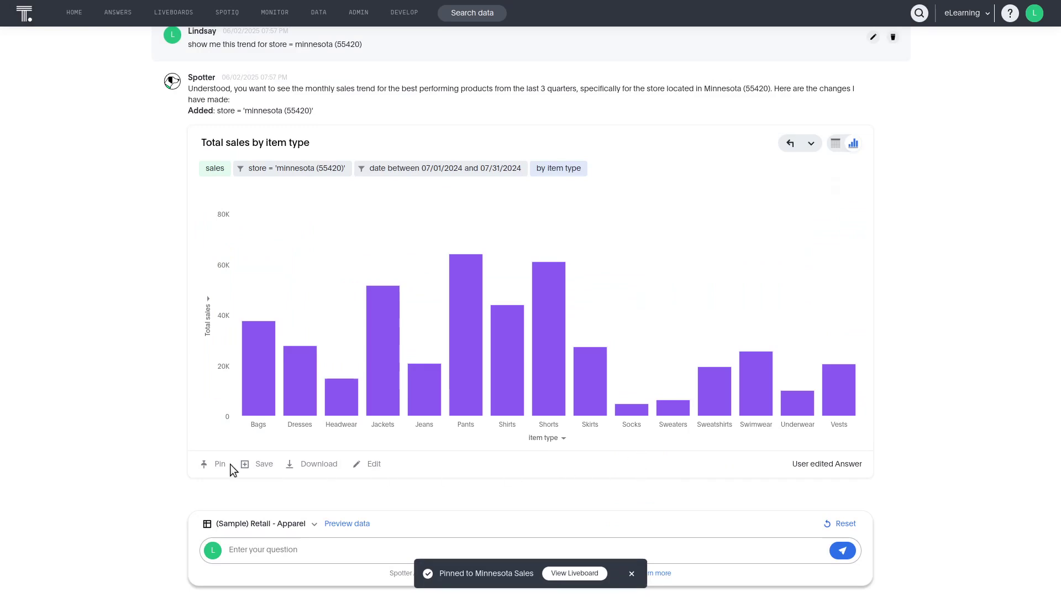
Step: Save the answer as 'Total sales by item type' and bring up its download options
left_click(252, 464)
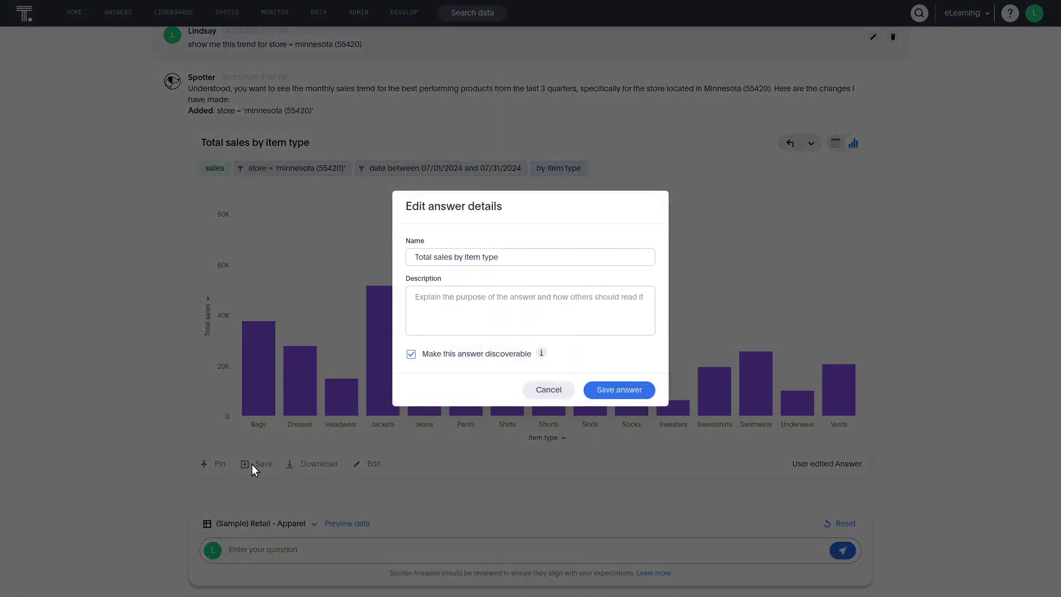
left_click(614, 391)
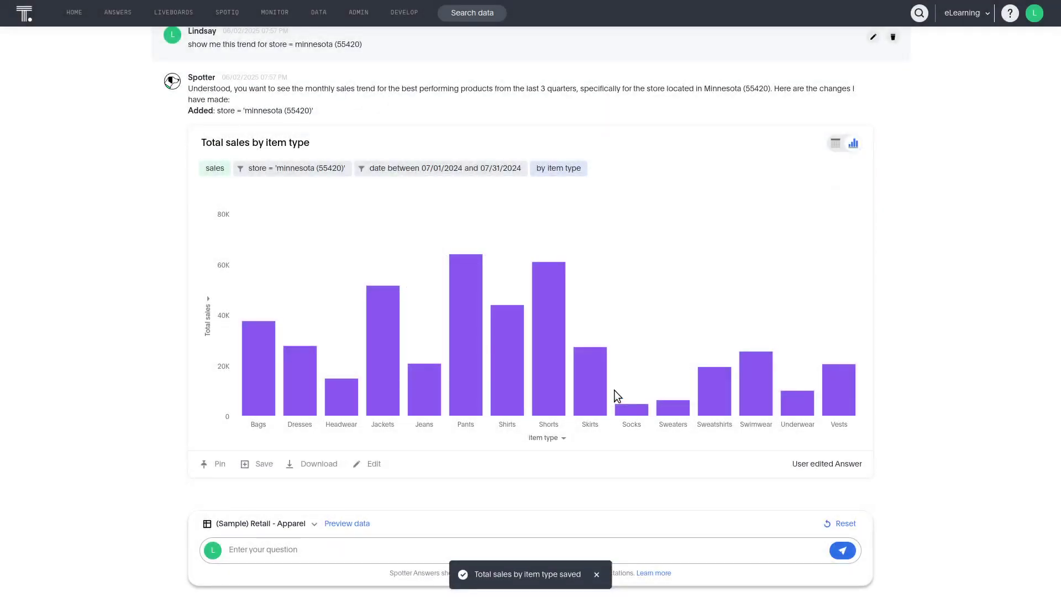
left_click(319, 469)
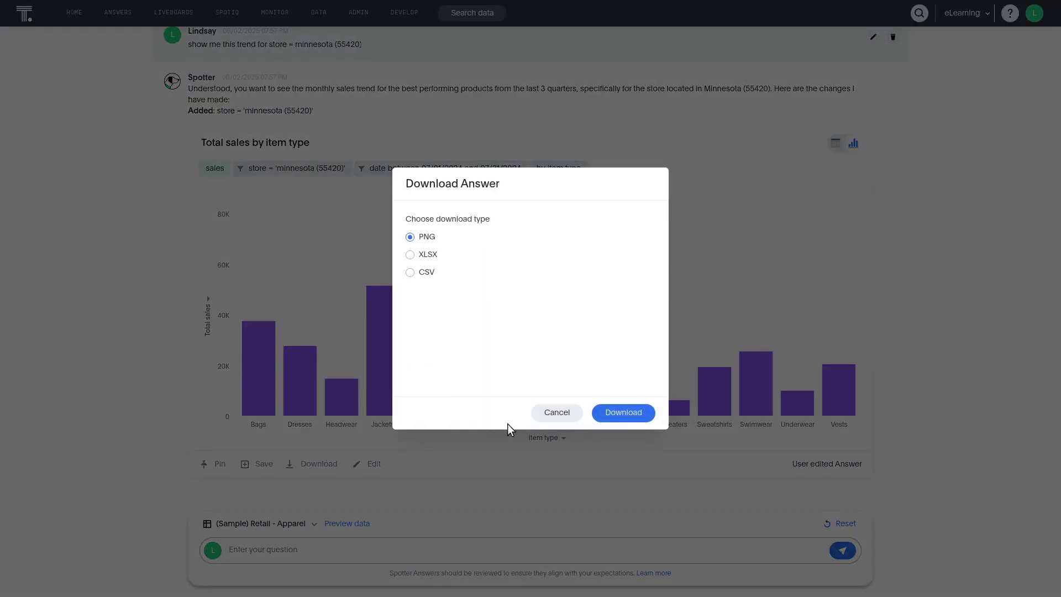
Step: Cancel the Download Answer dialog to return to the item-type bar chart
left_click(556, 413)
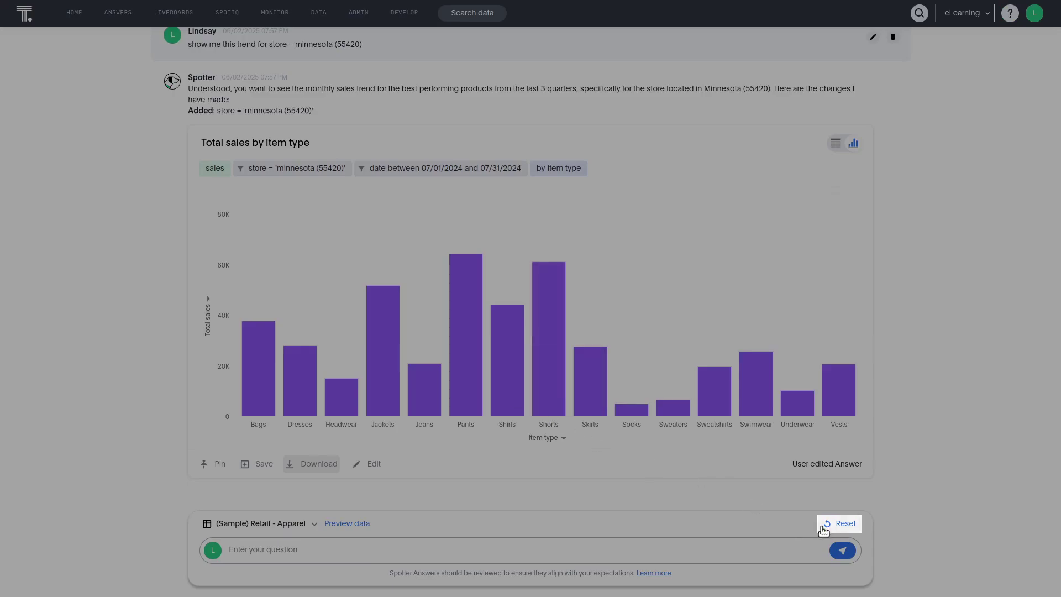
Step: Reset the conversation and paste a question comparing monthly Boston versus California shirt sales last year
left_click(837, 525)
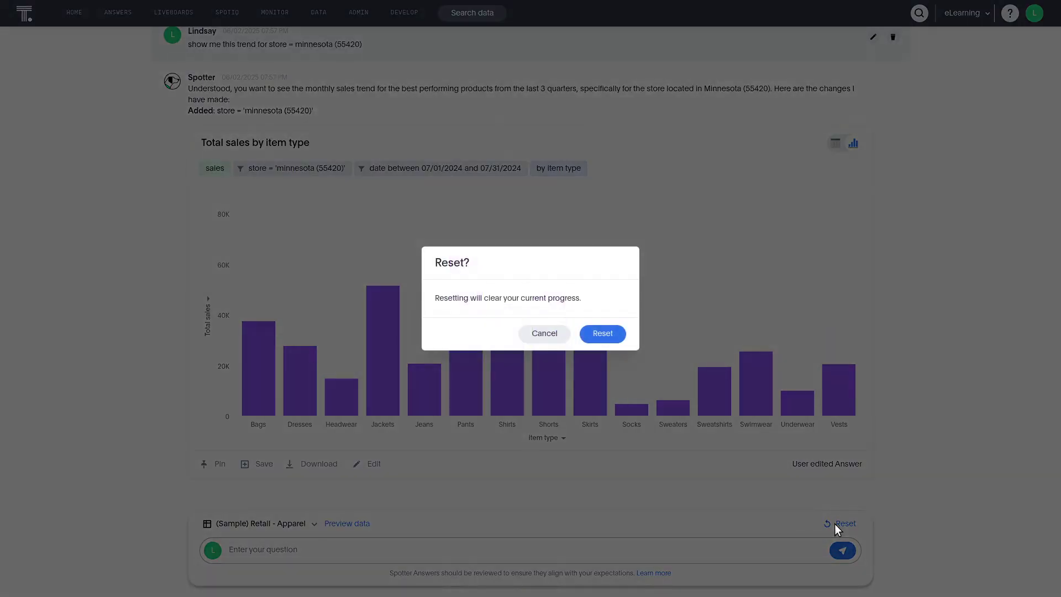
left_click(602, 333)
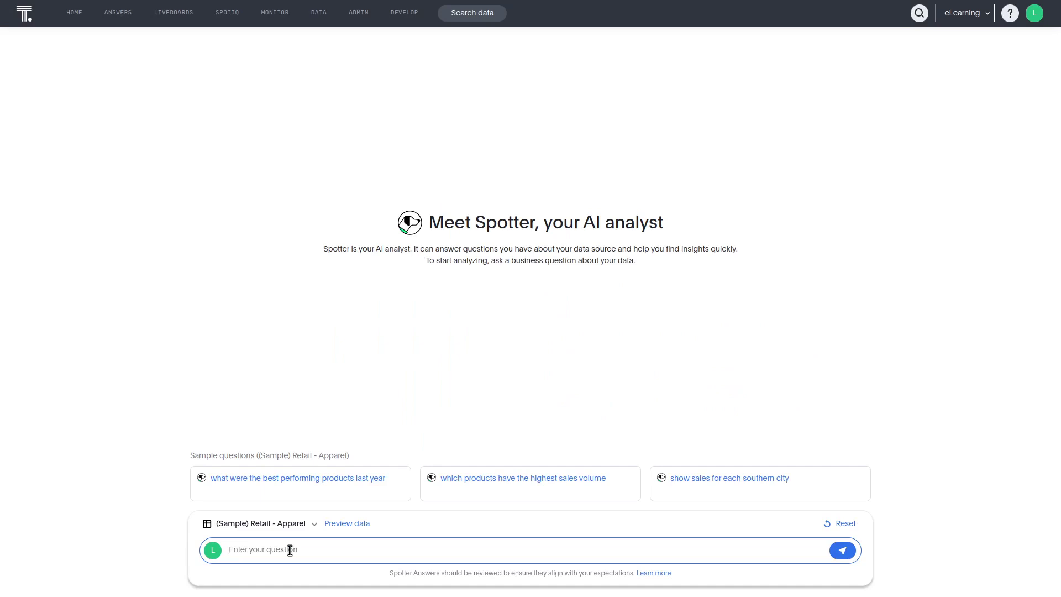
type("Compare monthly sales of shirts in Boston to California for last year")
key("Return")
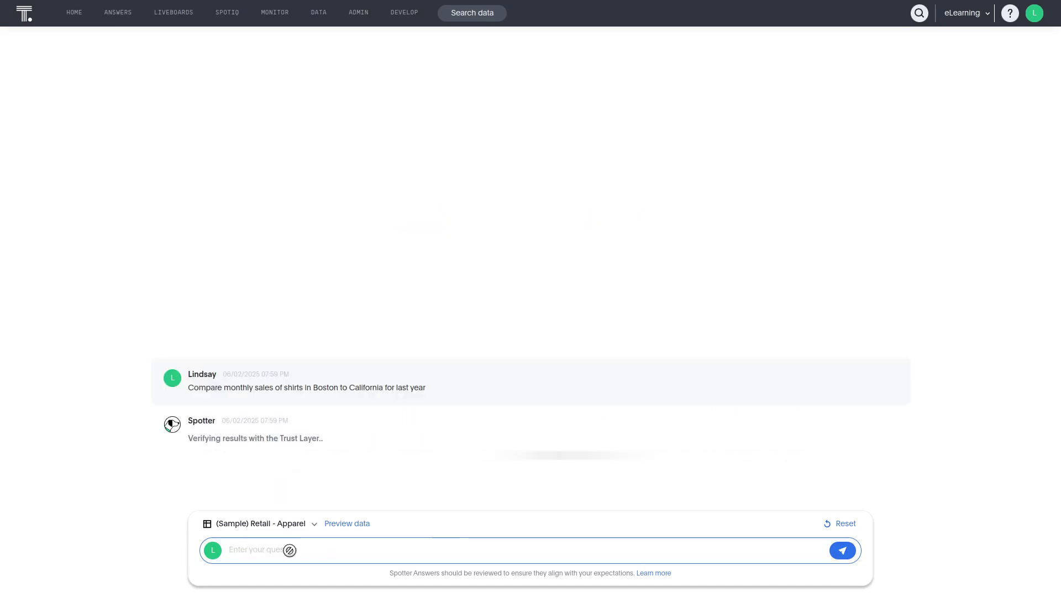